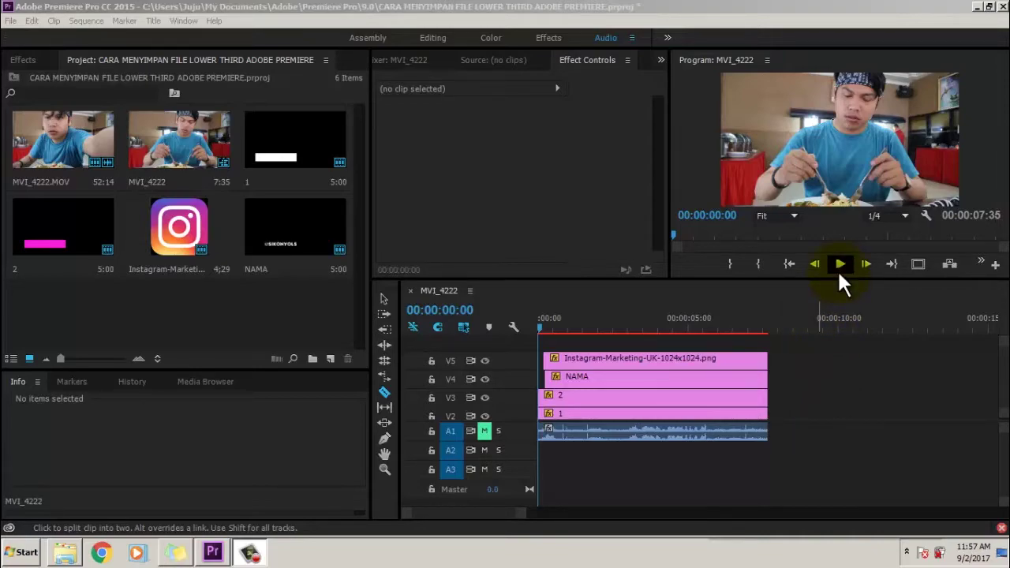
# Step: Play back the MVI_4222 sequence to preview the lower third animation, and return the playhead to the start
pyautogui.click(839, 268)
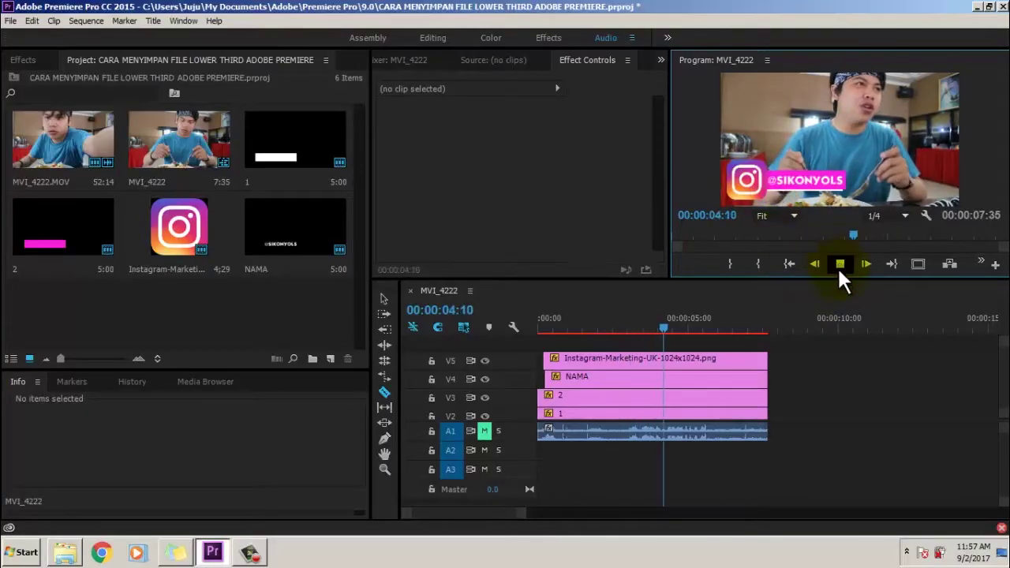
pyautogui.moveTo(687, 322); pyautogui.dragTo(492, 323)
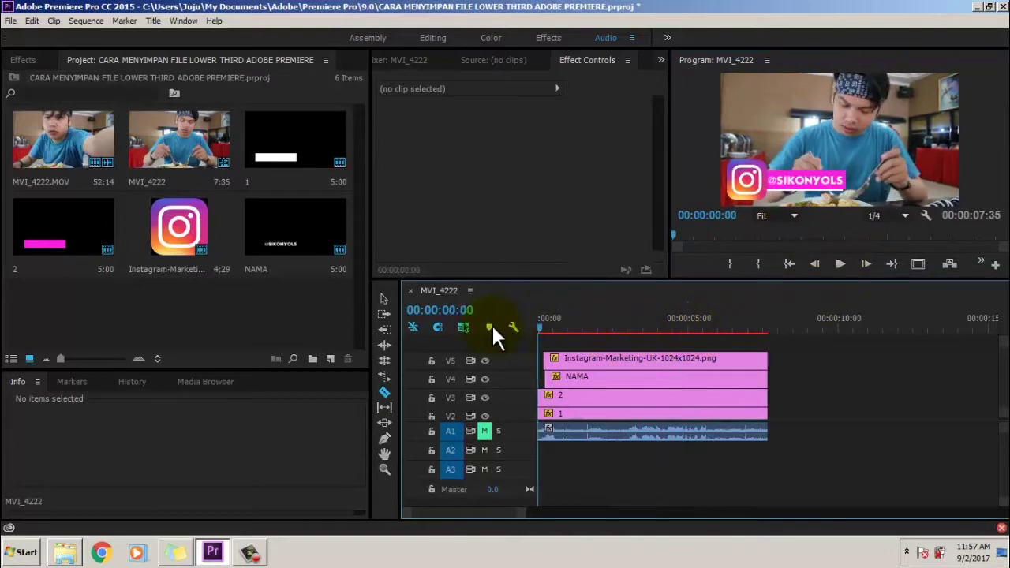
pyautogui.click(842, 264)
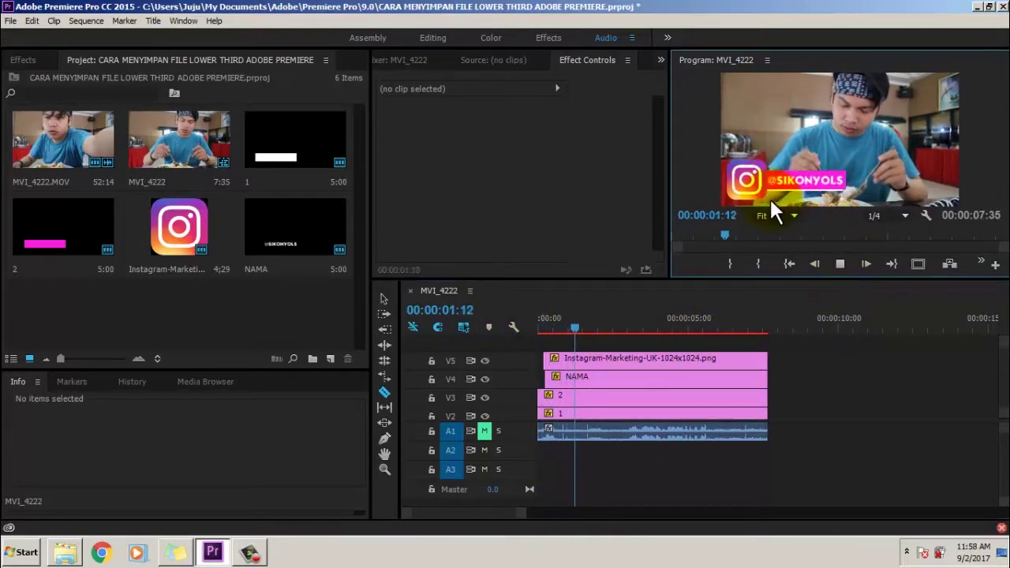
pyautogui.click(843, 263)
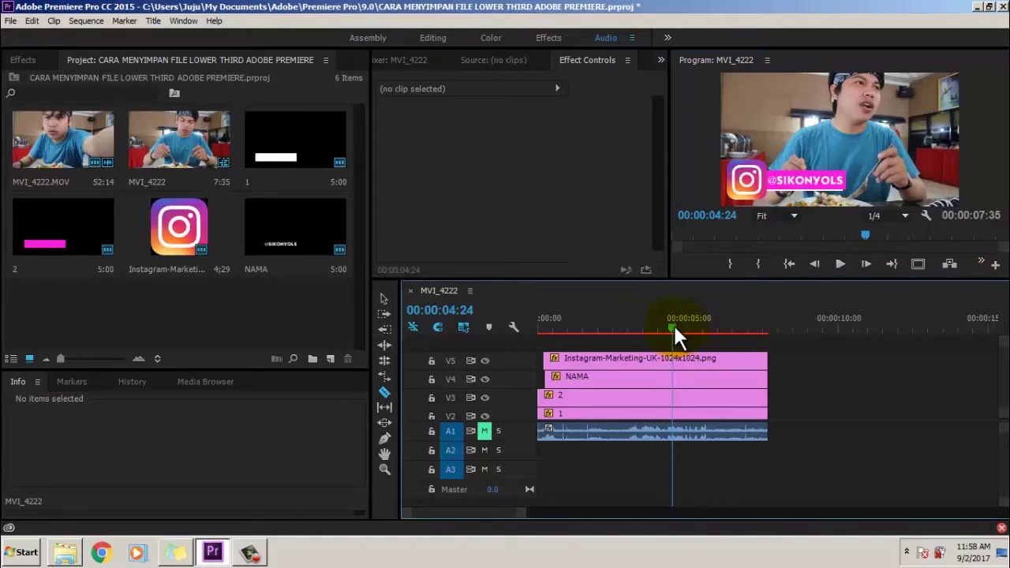
pyautogui.moveTo(675, 330); pyautogui.dragTo(517, 333)
# Step: Nest the four lower third clips on tracks V2 to V5 into a sequence named Nested Sequence 02
pyautogui.press('v')
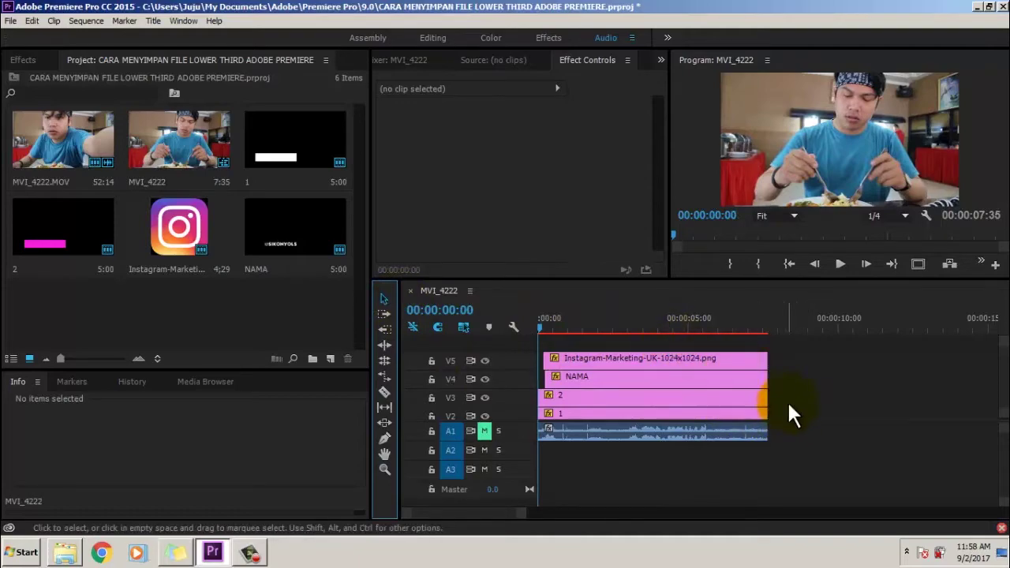
pyautogui.moveTo(796, 416); pyautogui.dragTo(686, 363)
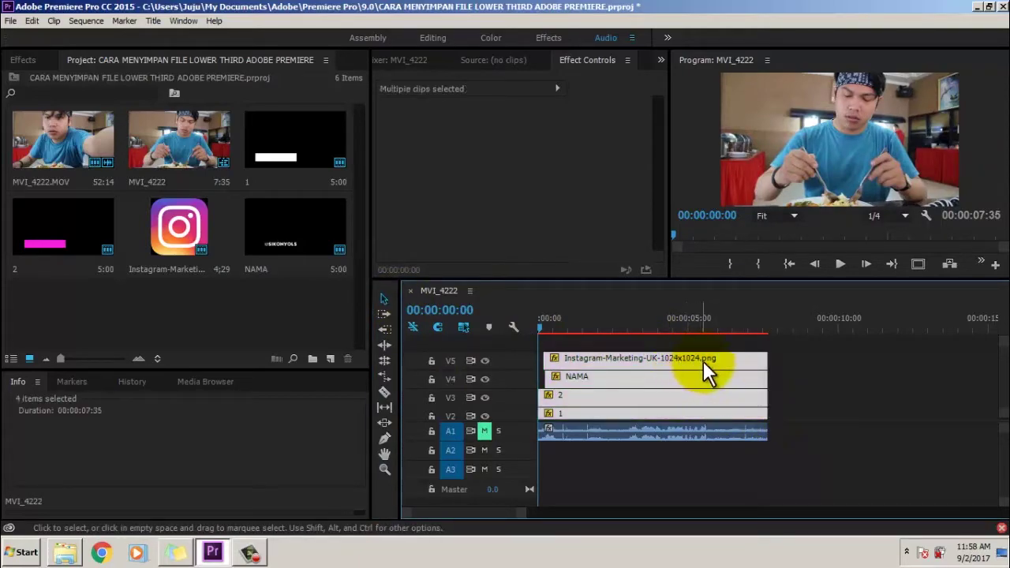
pyautogui.rightClick(705, 362)
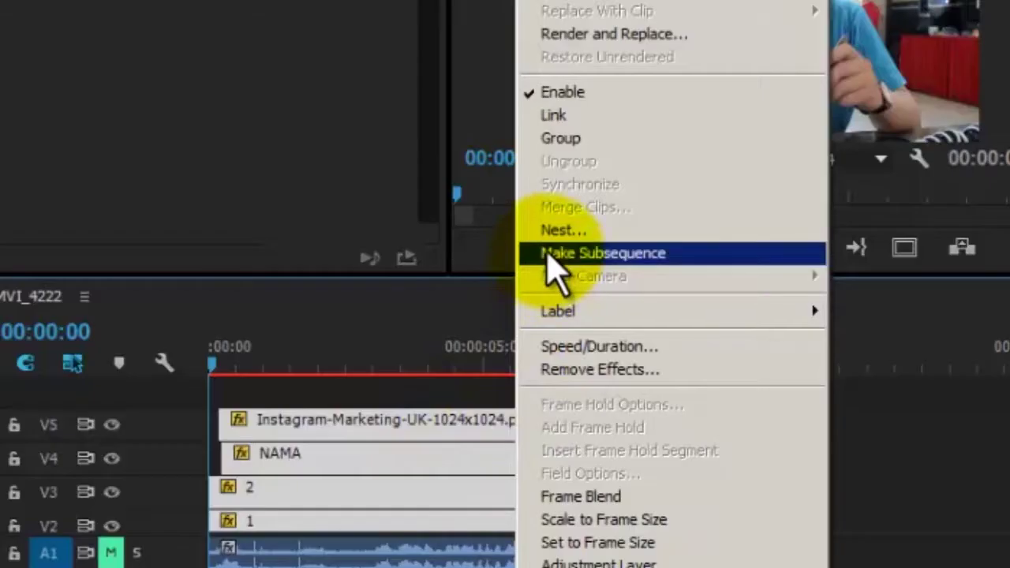
pyautogui.click(547, 239)
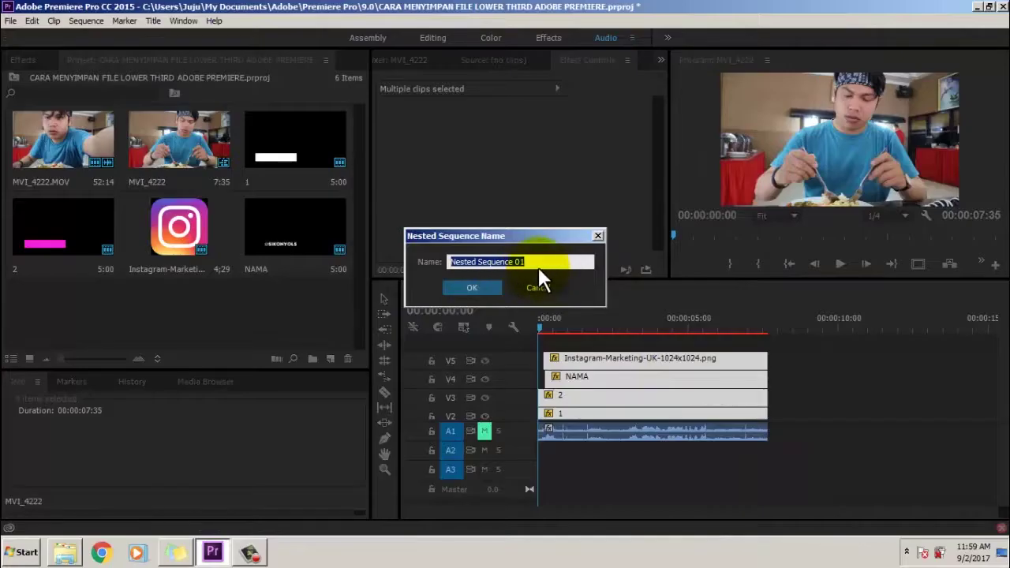
pyautogui.click(540, 262)
pyautogui.press('BackSpace')
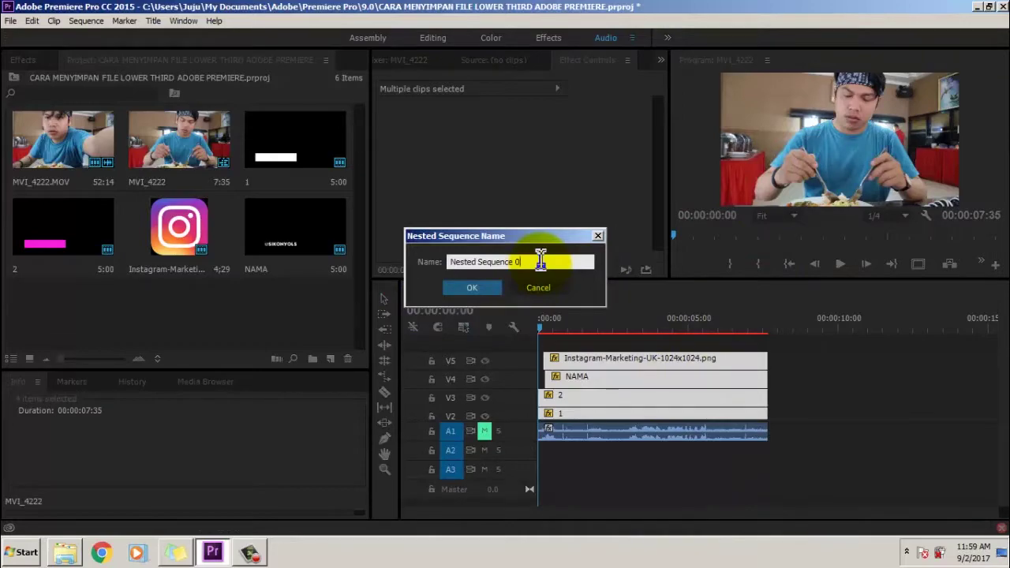
pyautogui.write('2')
pyautogui.press('Return')
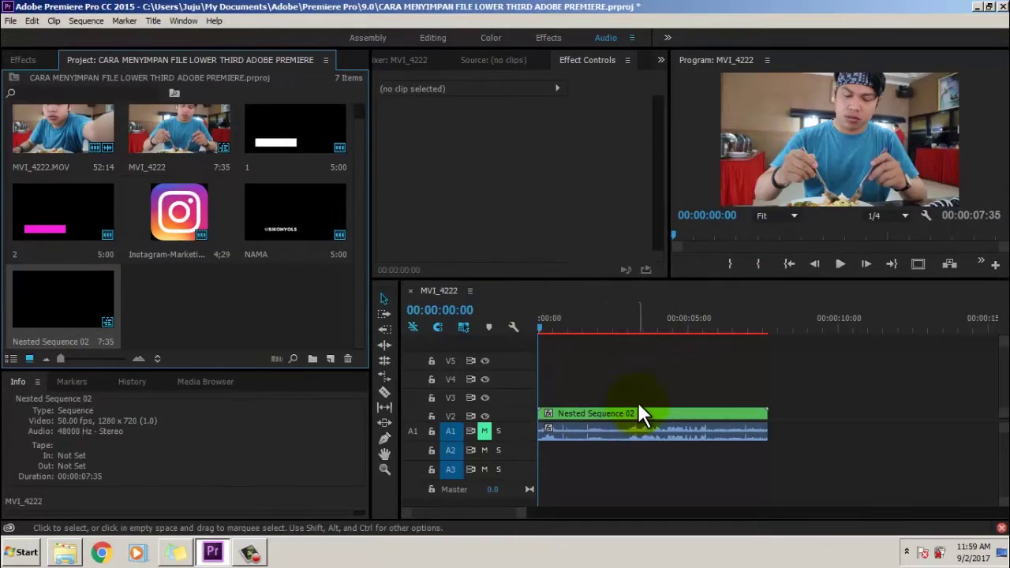
# Step: Open Nested Sequence 02 from the project bin and play it to check the lower third animation
pyautogui.doubleClick(77, 299)
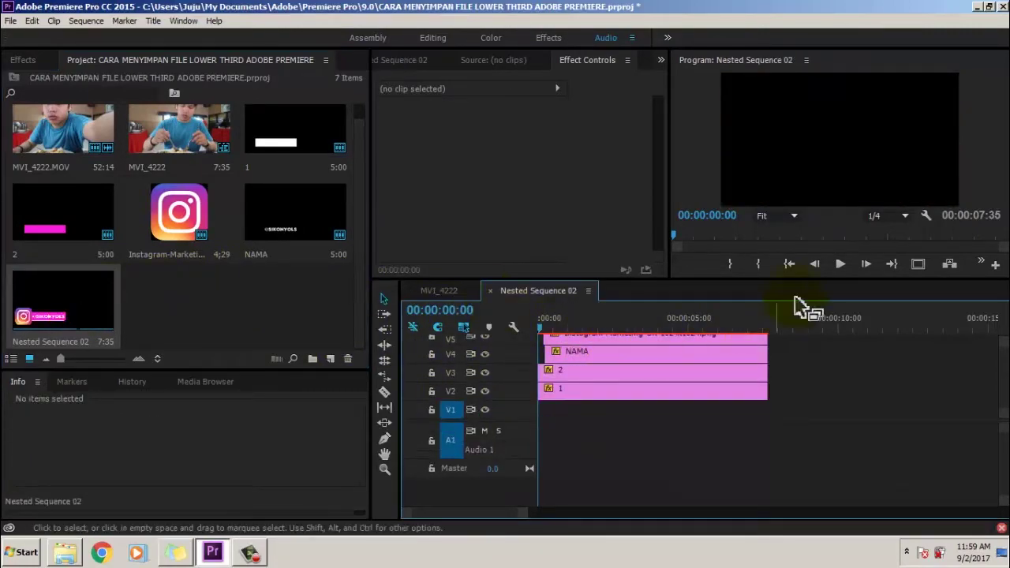
pyautogui.click(840, 265)
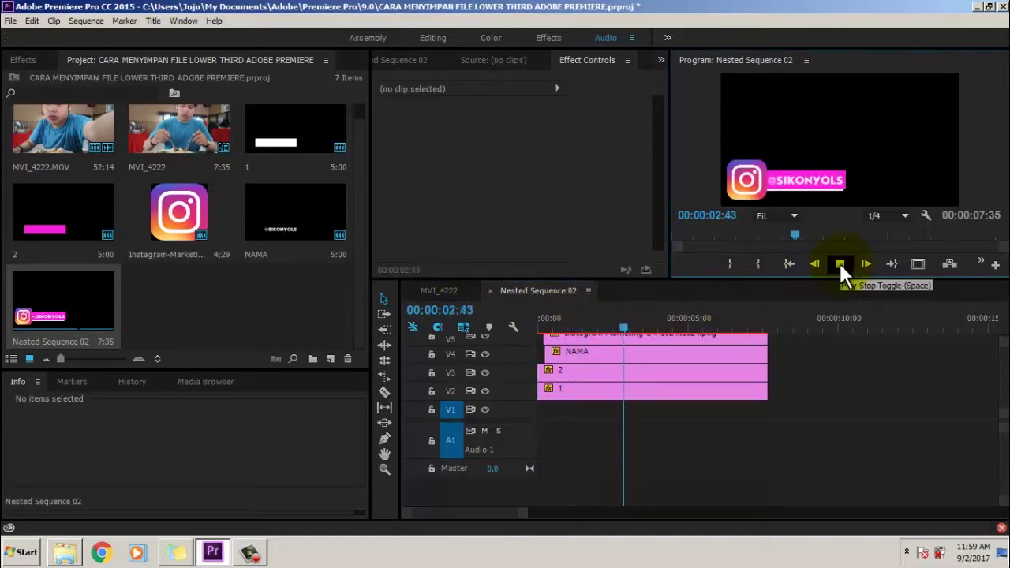
pyautogui.click(839, 261)
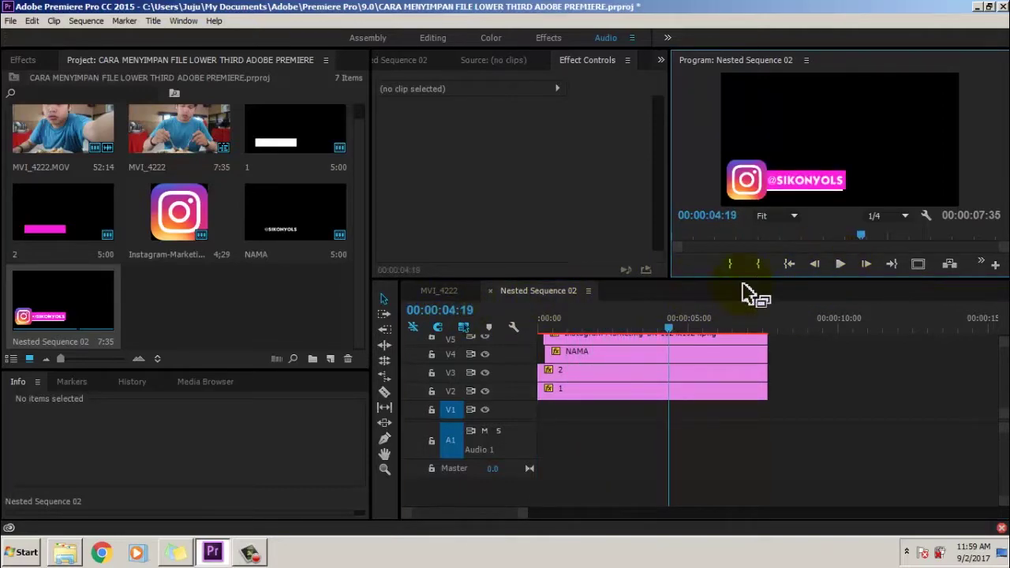
# Step: Save the project as a new file named "lower third sample" followed by the creator's name and handle
pyautogui.click(11, 21)
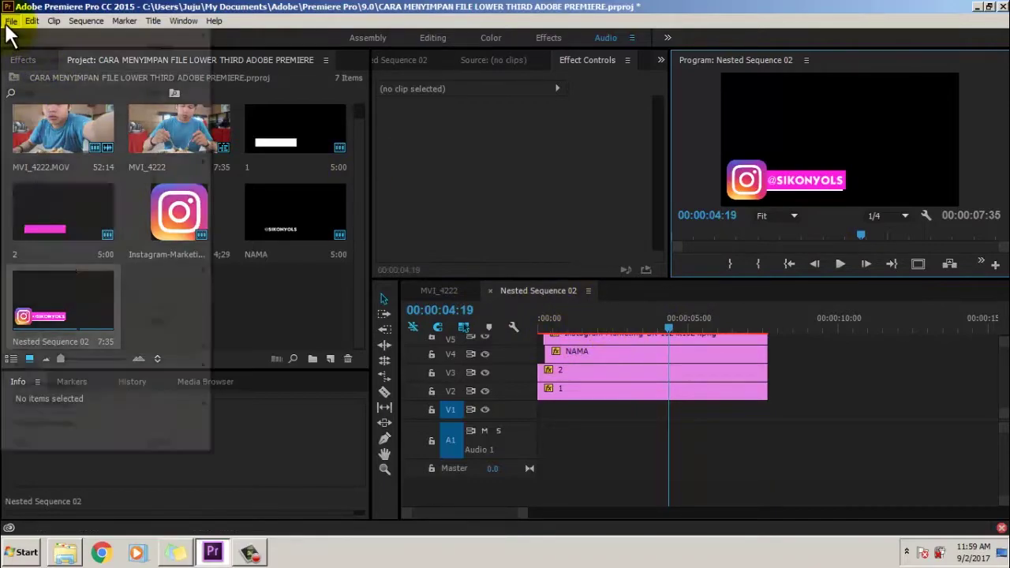
pyautogui.click(63, 120)
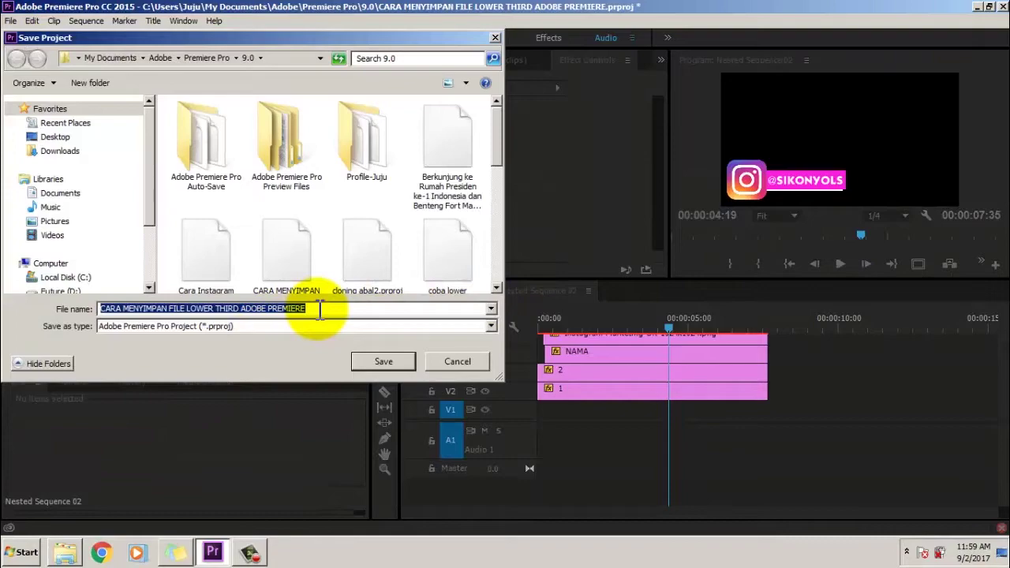
pyautogui.write('lower')
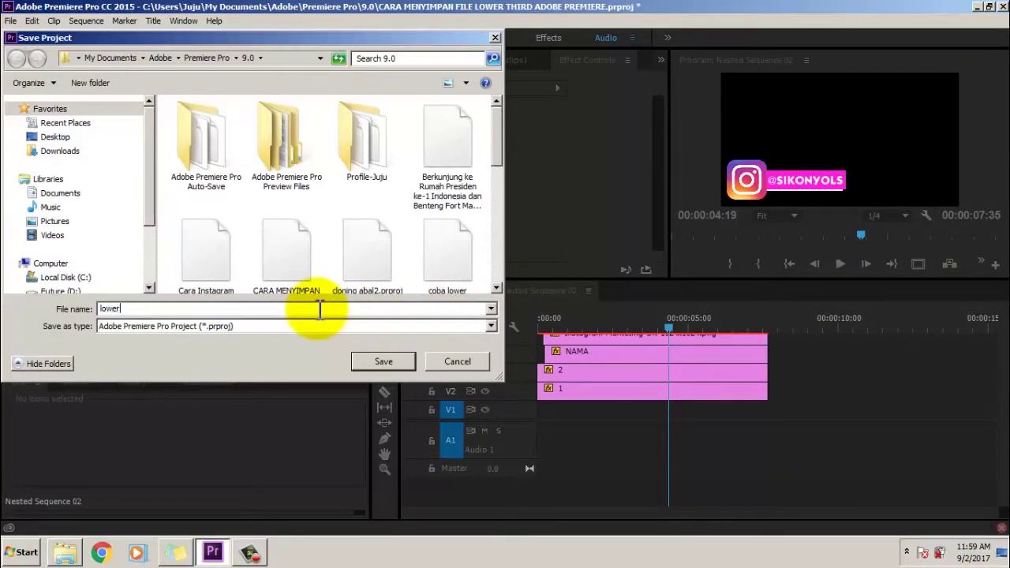
pyautogui.write(' third sample juju ony')
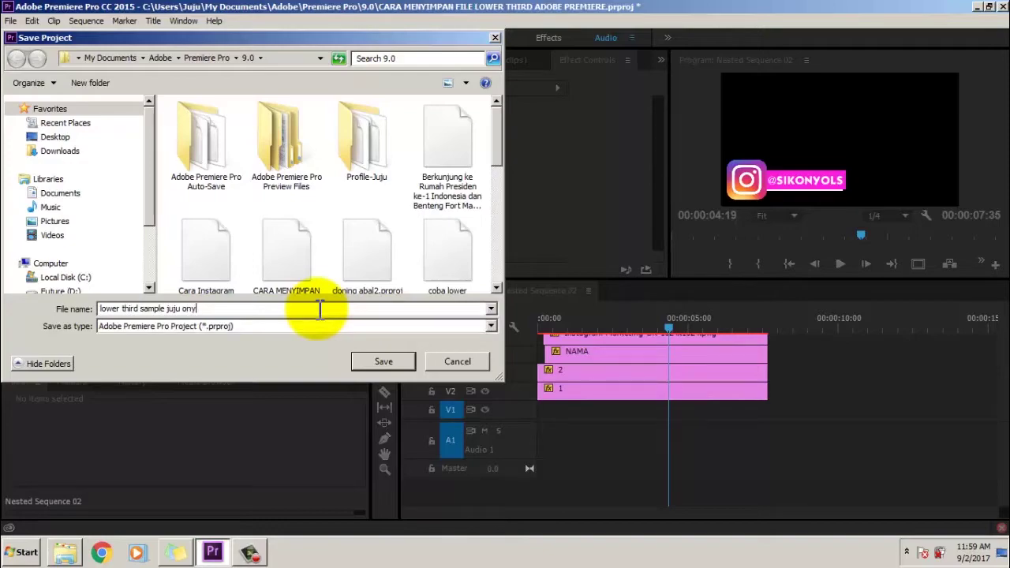
pyautogui.write('ols sikonyols')
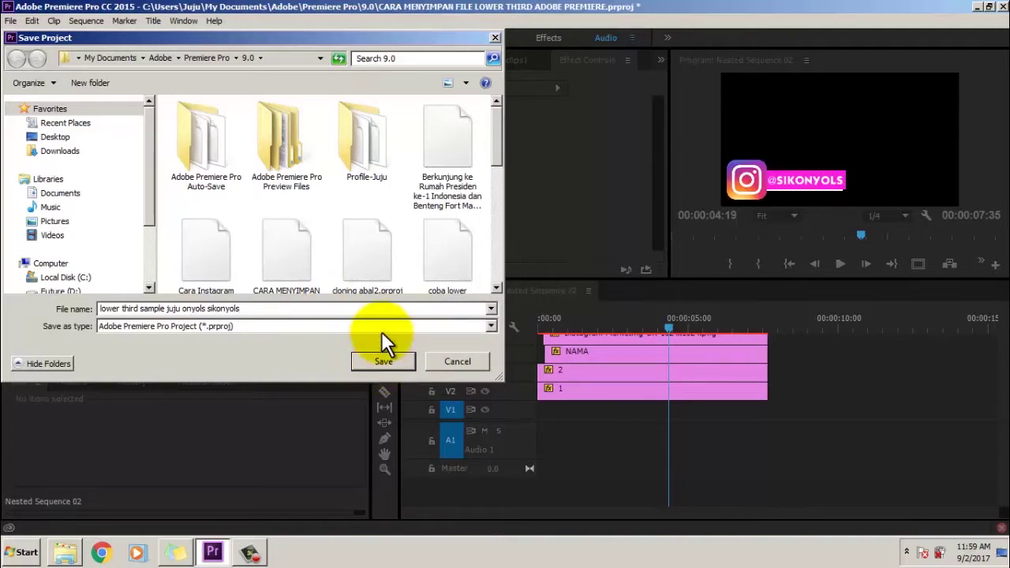
pyautogui.click(404, 362)
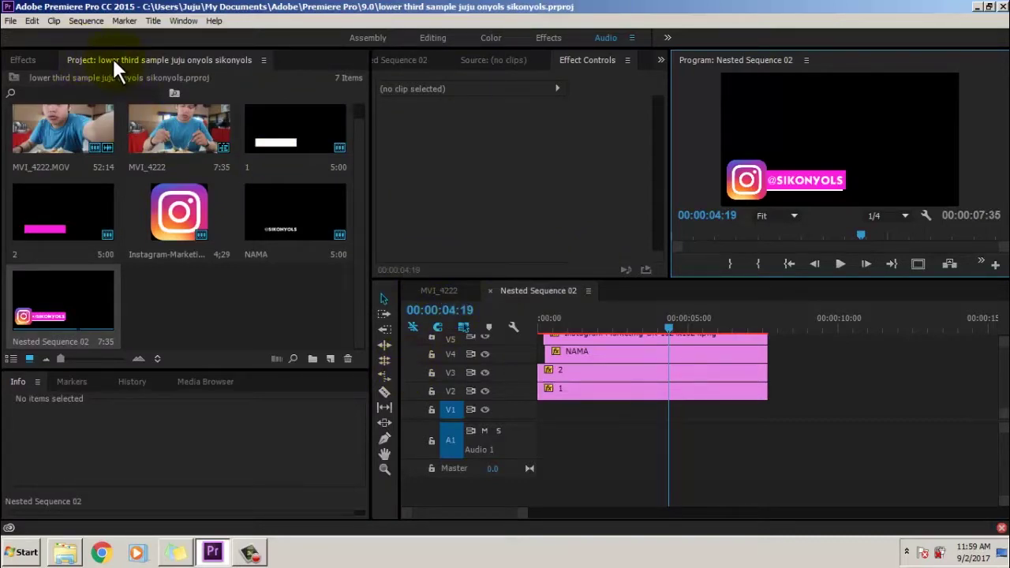
# Step: Create a new project named "video reupload coy" in the default location
pyautogui.click(11, 21)
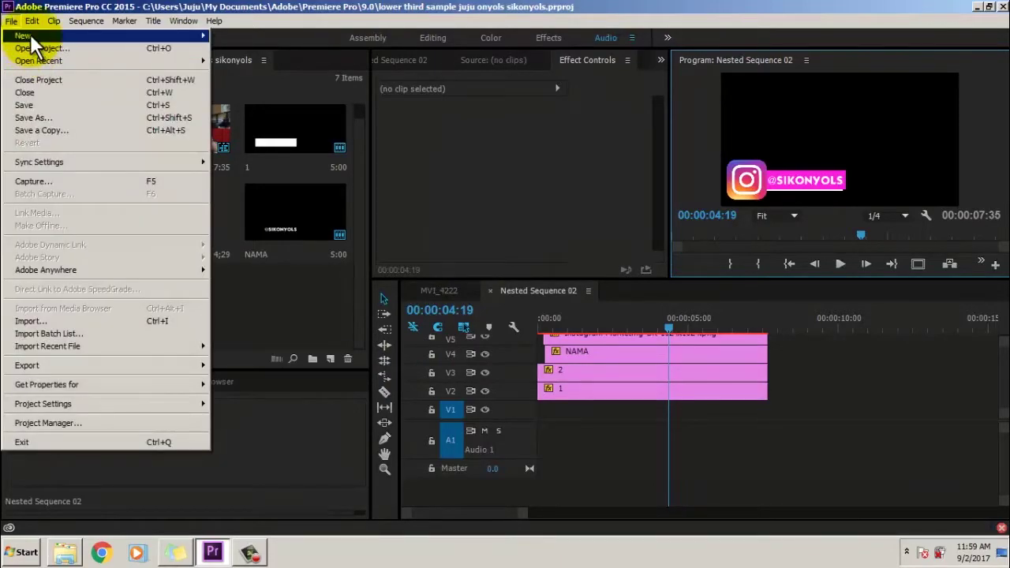
pyautogui.moveTo(30, 34)
pyautogui.click(253, 36)
pyautogui.write('v')
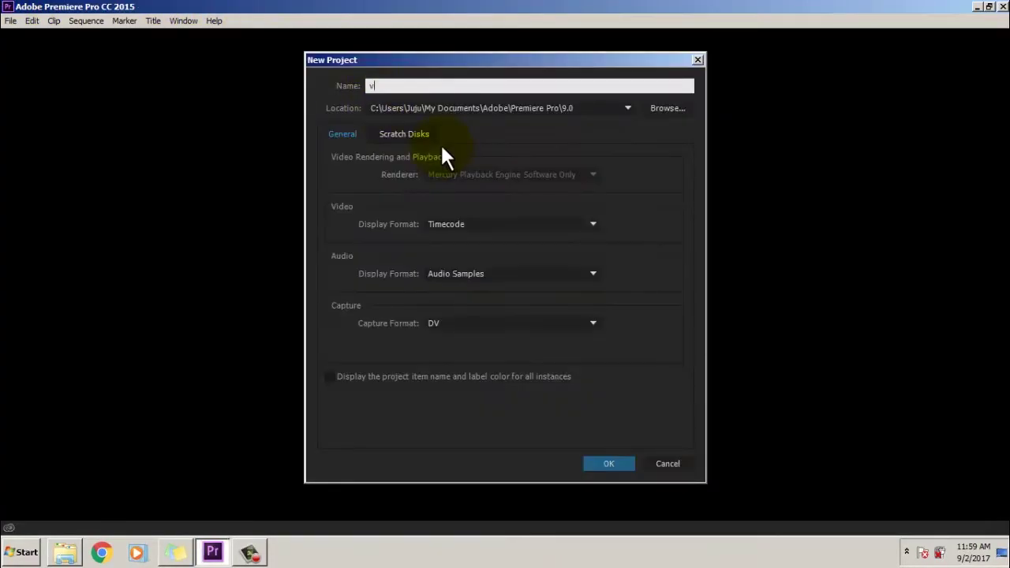
pyautogui.write('ideo reupload coy')
pyautogui.press('Return')
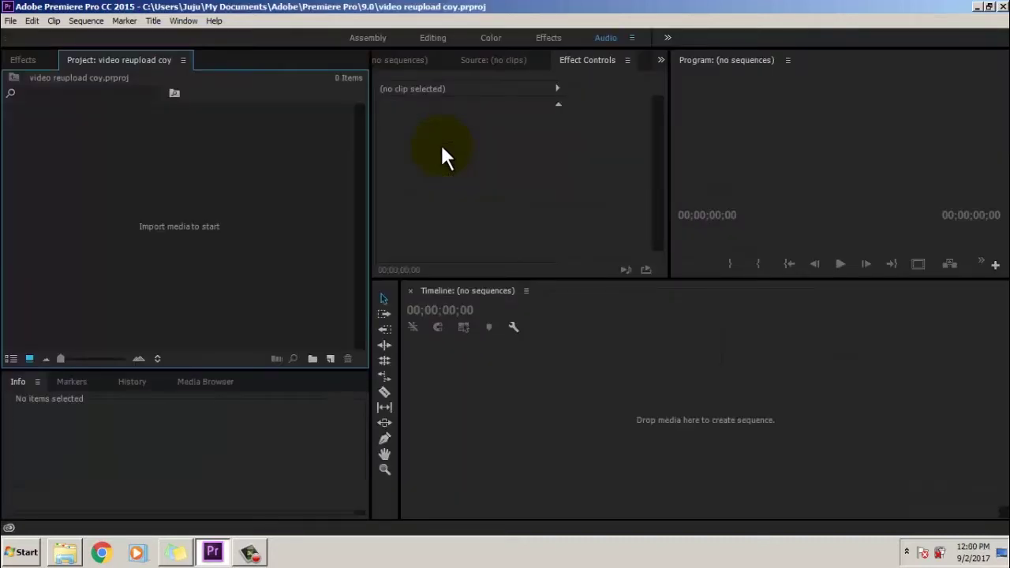
# Step: Import the MVI_3956 video from the 100CANON folder and create a sequence from it
pyautogui.click(66, 553)
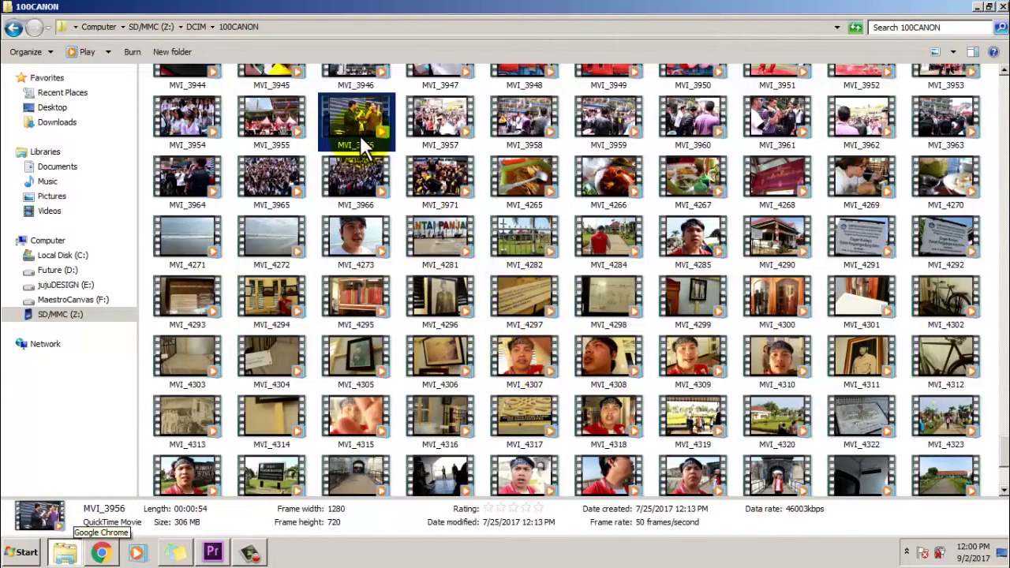
pyautogui.moveTo(357, 132); pyautogui.dragTo(211, 187)
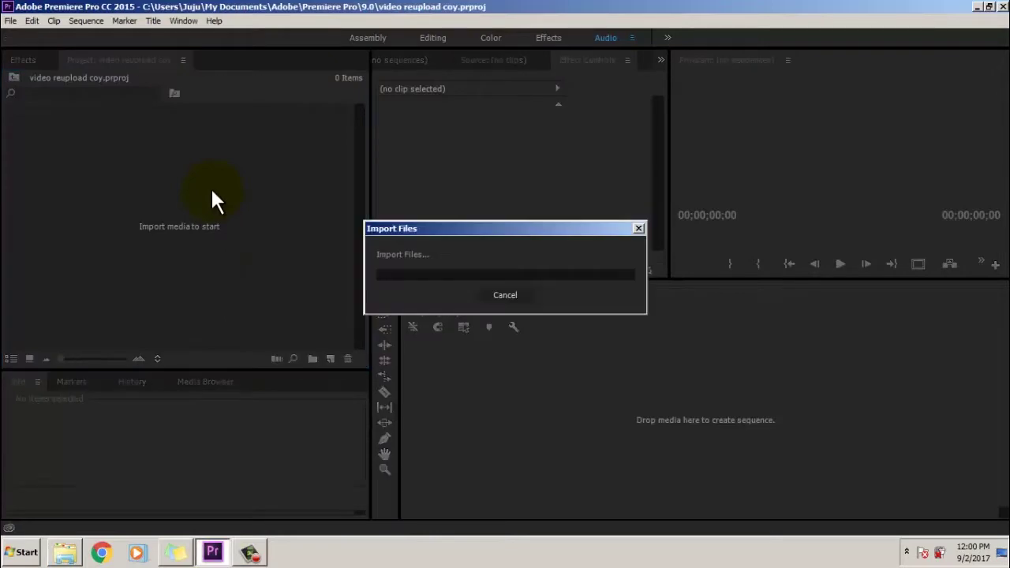
pyautogui.moveTo(59, 168); pyautogui.dragTo(430, 374)
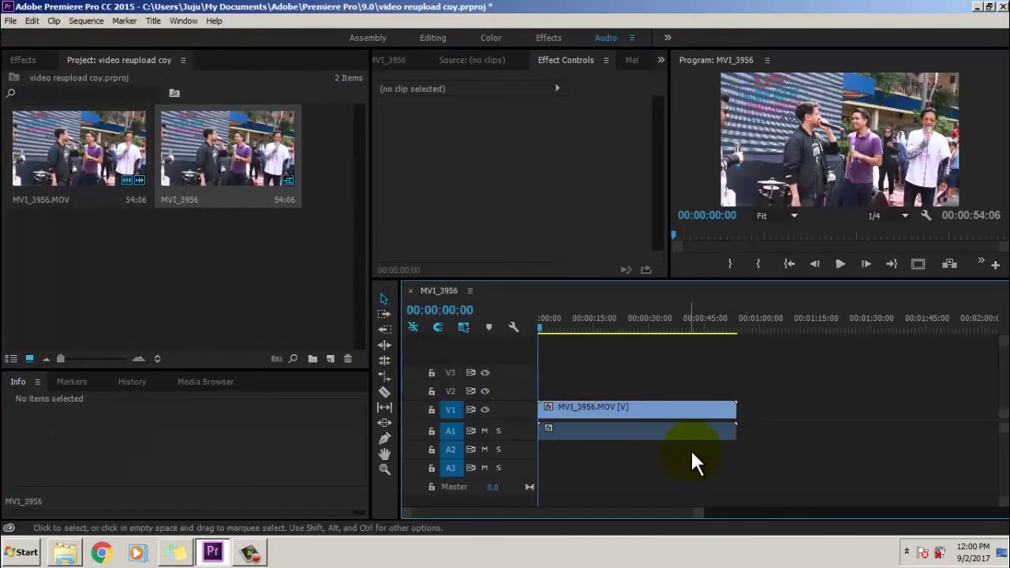
# Step: Trim the MVI_3956 clip to about 00:00:10:46 and mute audio track A1 for a short playback
pyautogui.moveTo(701, 417); pyautogui.dragTo(574, 414)
pyautogui.moveTo(698, 513); pyautogui.dragTo(580, 514)
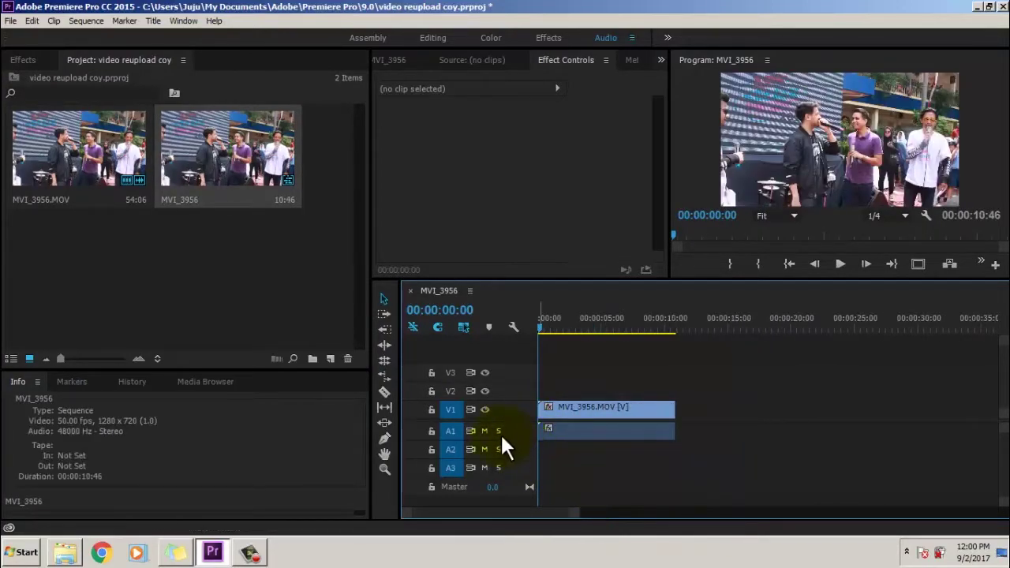
pyautogui.click(485, 431)
pyautogui.click(840, 264)
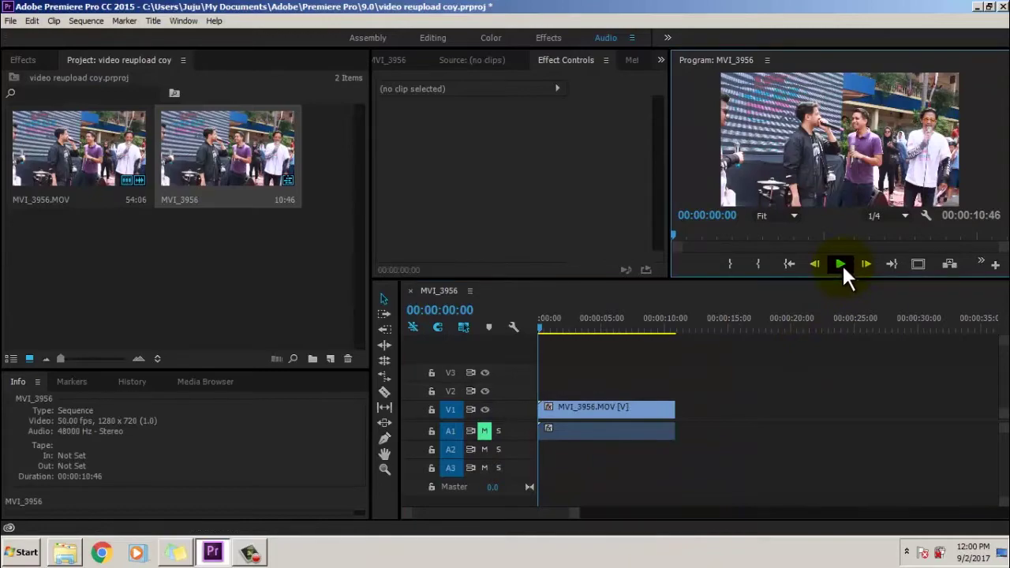
pyautogui.click(840, 264)
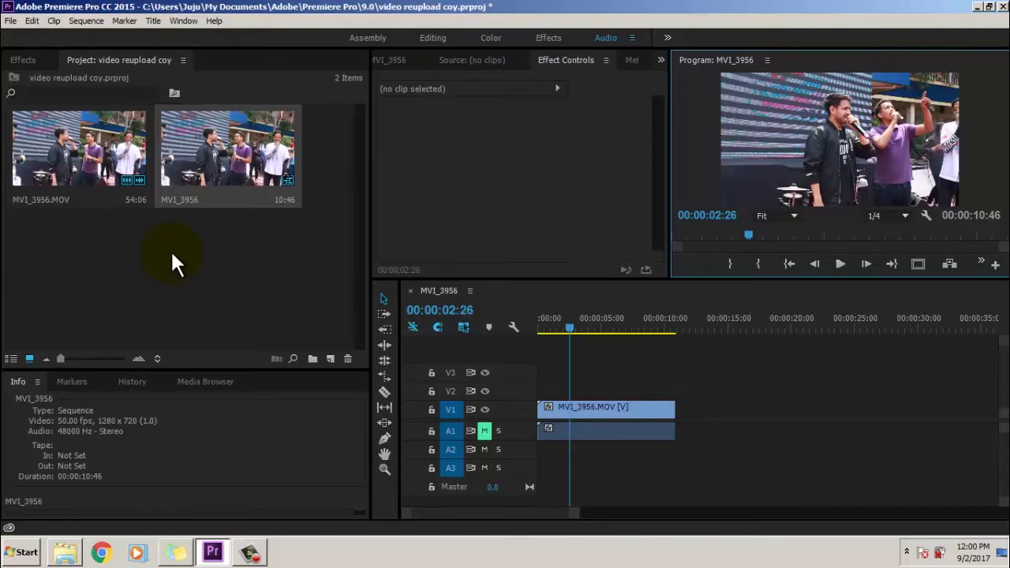
# Step: Choose the saved "lower third sample" project file from the Premiere Pro 9.0 documents folder for import into the current project
pyautogui.click(11, 22)
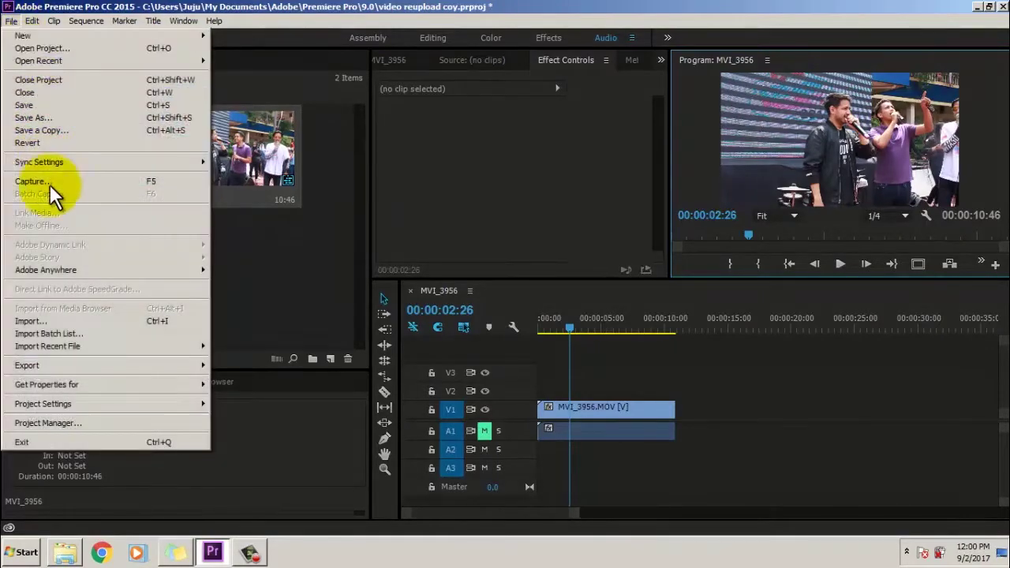
pyautogui.click(49, 321)
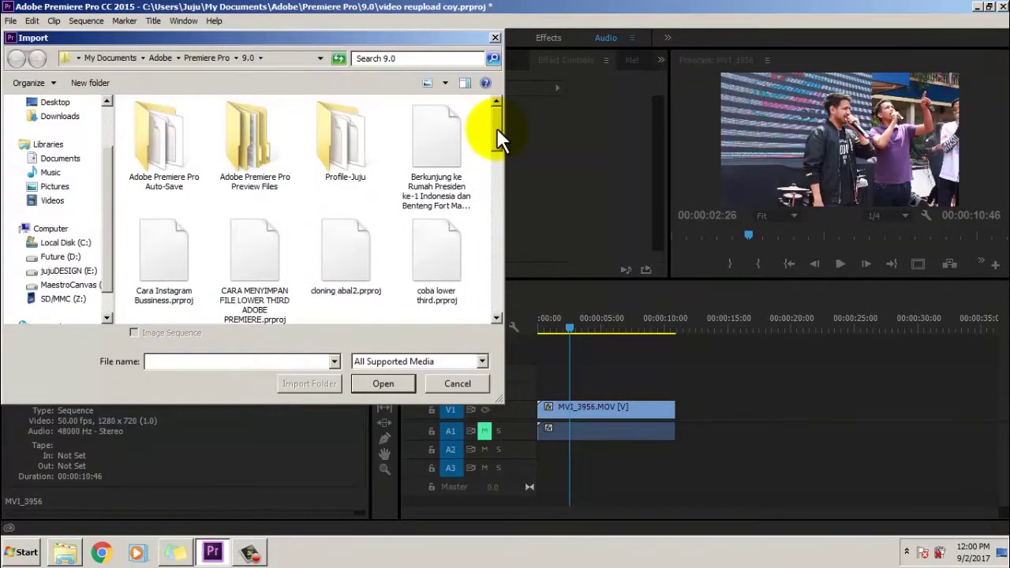
pyautogui.moveTo(497, 135); pyautogui.dragTo(498, 204)
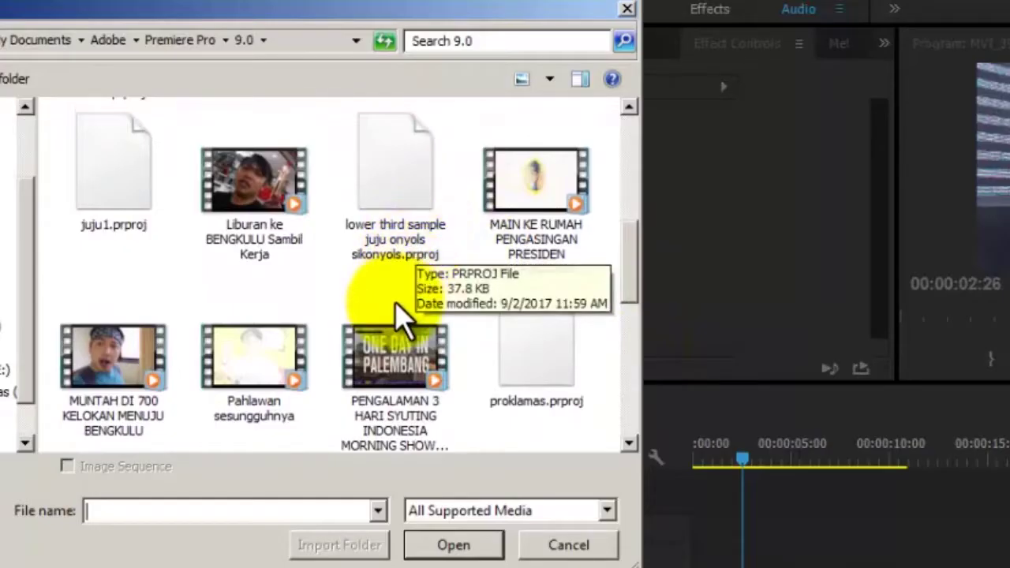
pyautogui.click(410, 251)
pyautogui.click(529, 515)
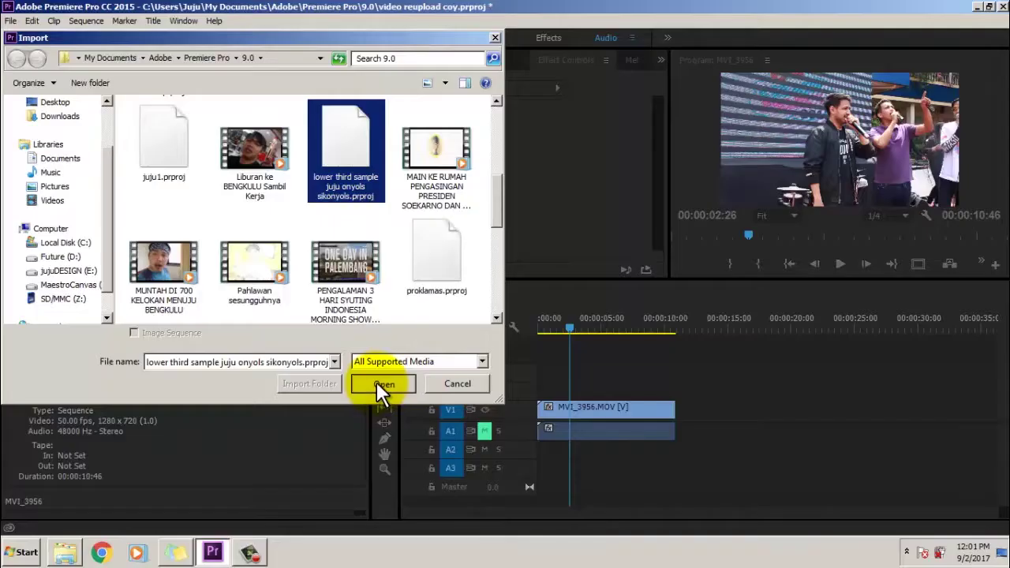
pyautogui.click(454, 546)
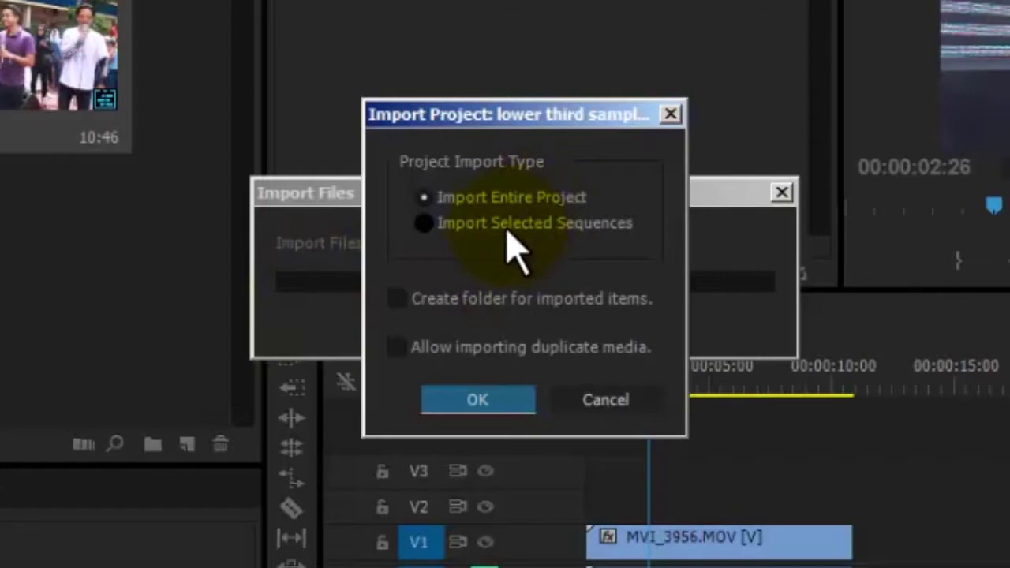
# Step: Import only Nested Sequence 02 from the lower third project, using the Import Selected Sequences option
pyautogui.click(507, 227)
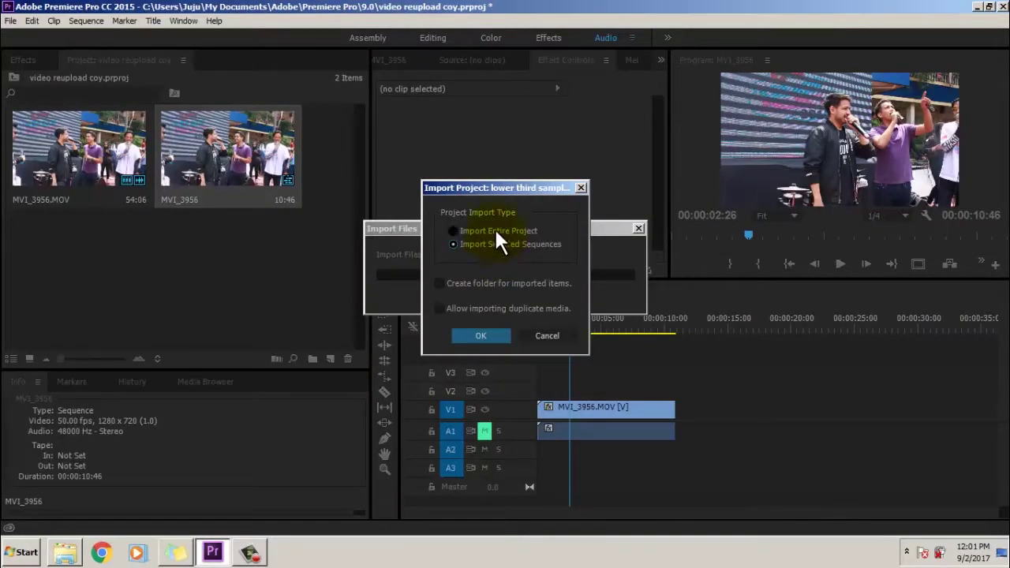
pyautogui.click(477, 336)
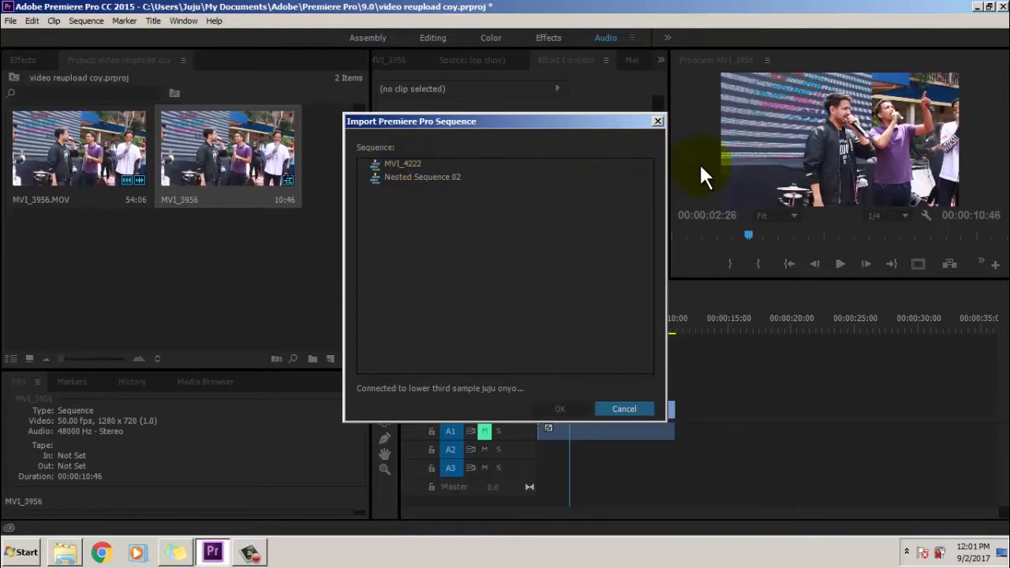
pyautogui.click(422, 181)
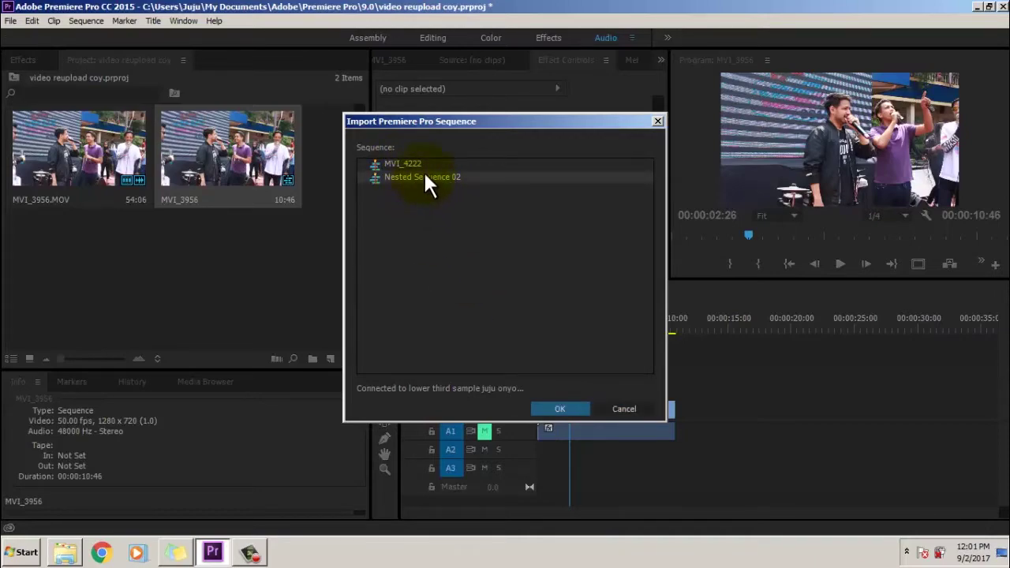
pyautogui.click(560, 409)
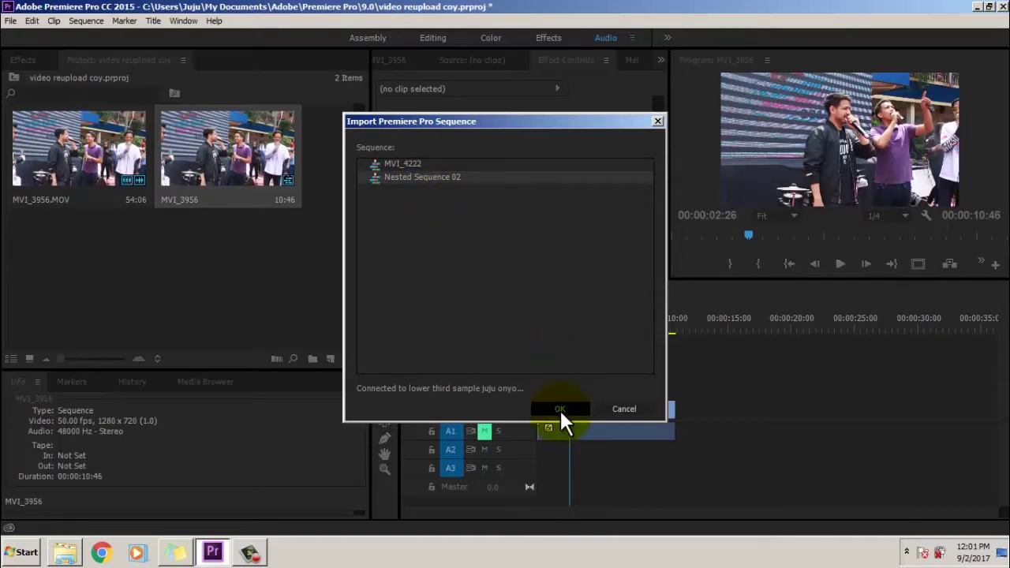
pyautogui.click(243, 290)
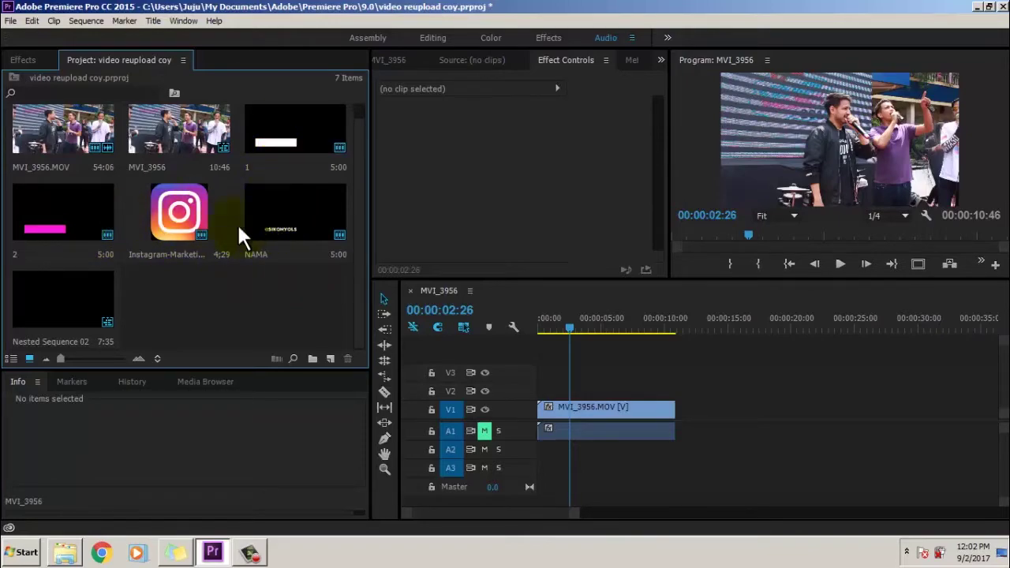
# Step: Open the imported Nested Sequence 02 in the timeline and play it briefly from its start to check the lower third animation
pyautogui.doubleClick(65, 304)
pyautogui.press('Home')
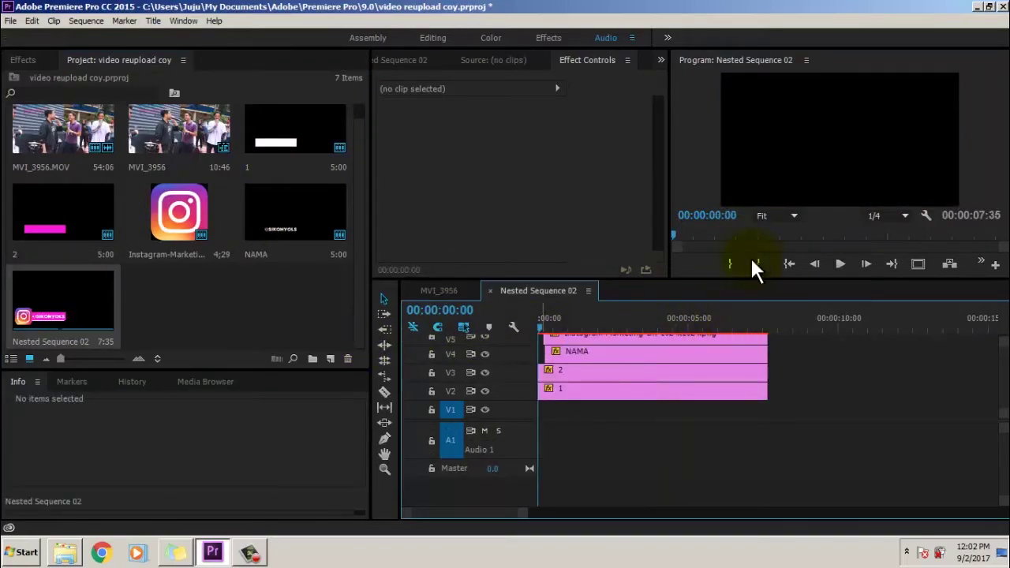
pyautogui.click(836, 263)
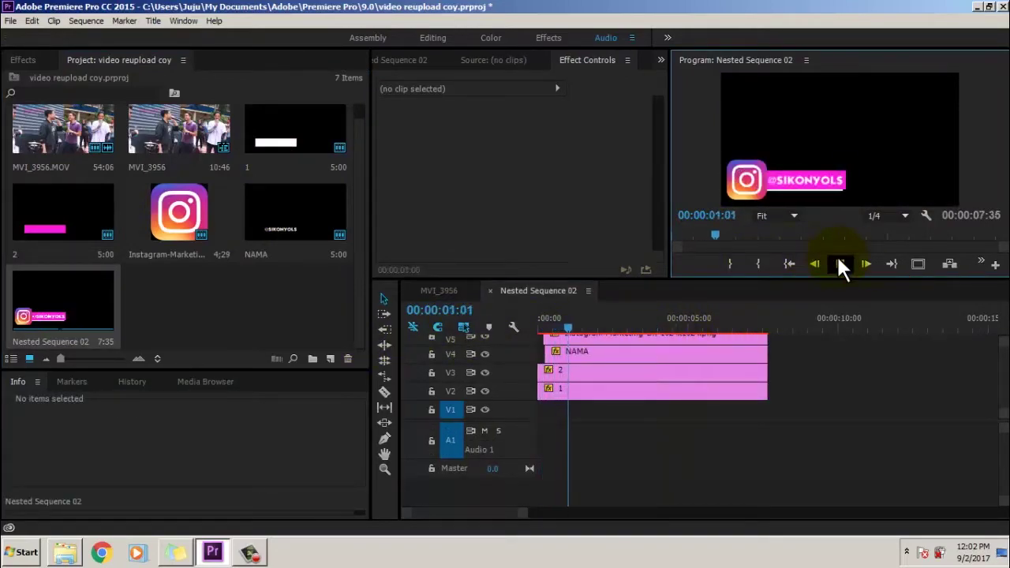
pyautogui.click(839, 263)
# Step: Place Nested Sequence 02 on track V2 at the start of the MVI_3956 sequence and play the result from the beginning
pyautogui.click(441, 291)
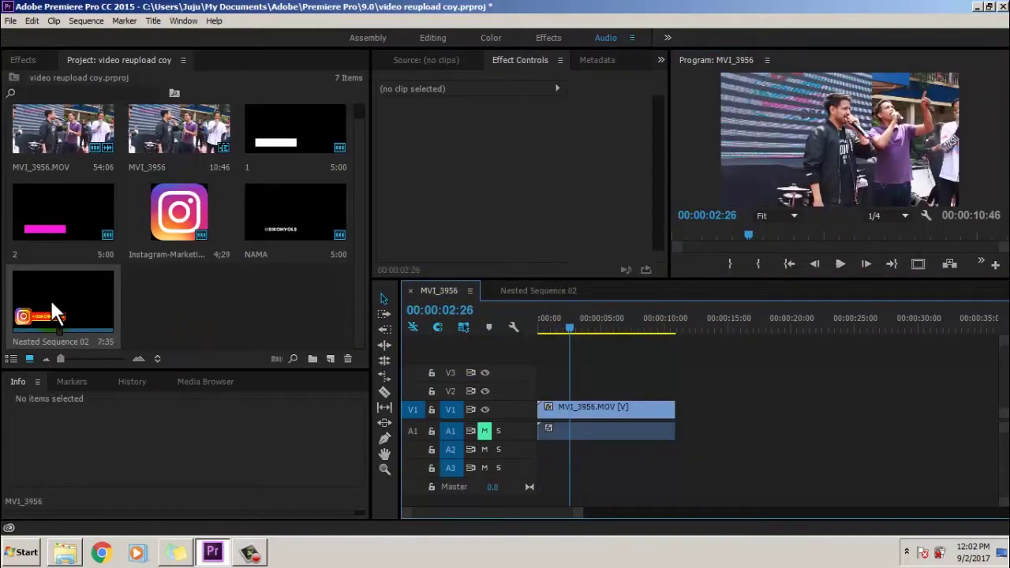
pyautogui.moveTo(49, 298); pyautogui.dragTo(512, 384)
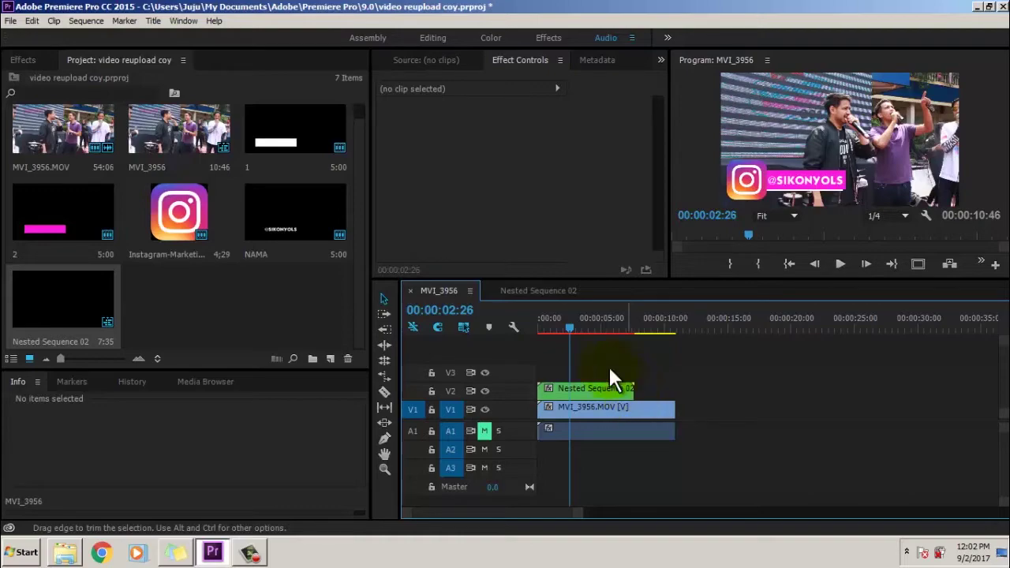
pyautogui.moveTo(564, 326); pyautogui.dragTo(541, 326)
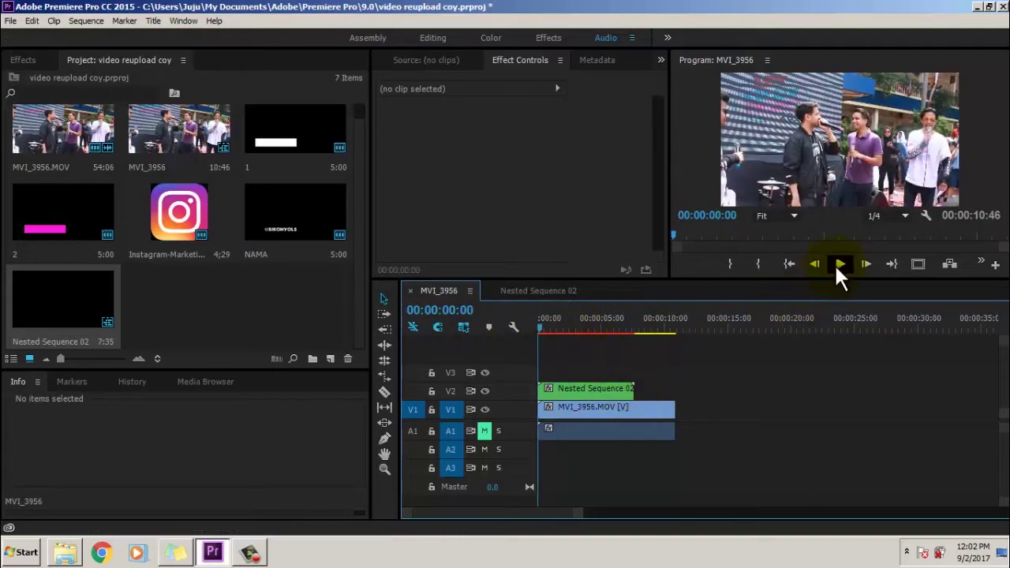
pyautogui.click(838, 264)
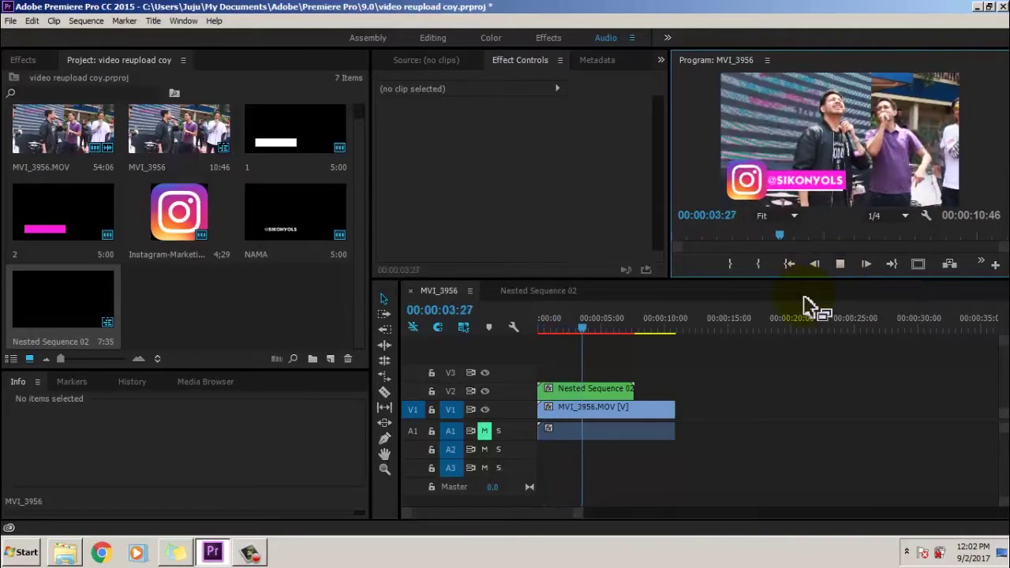
pyautogui.click(838, 266)
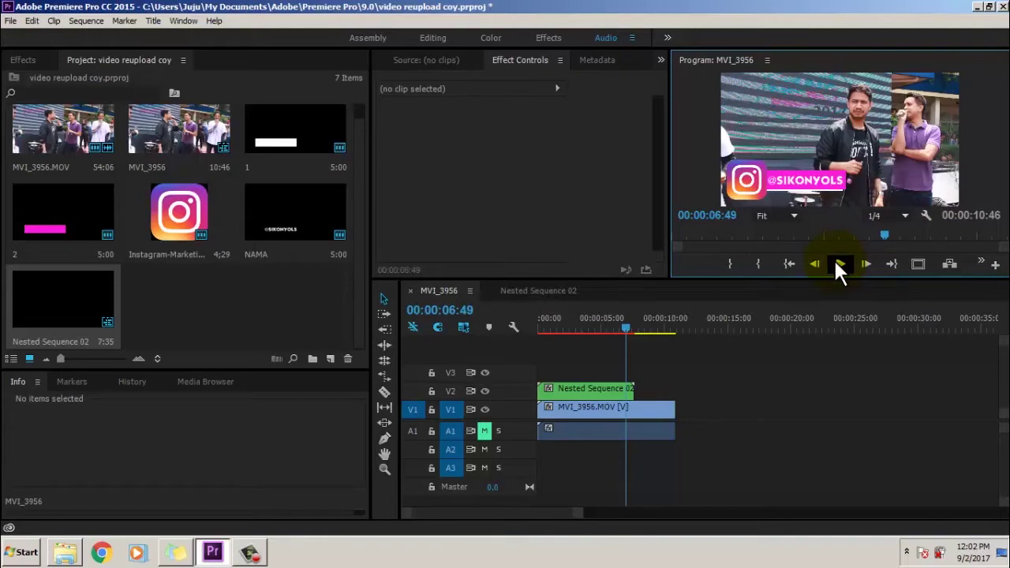
pyautogui.moveTo(628, 328); pyautogui.dragTo(472, 329)
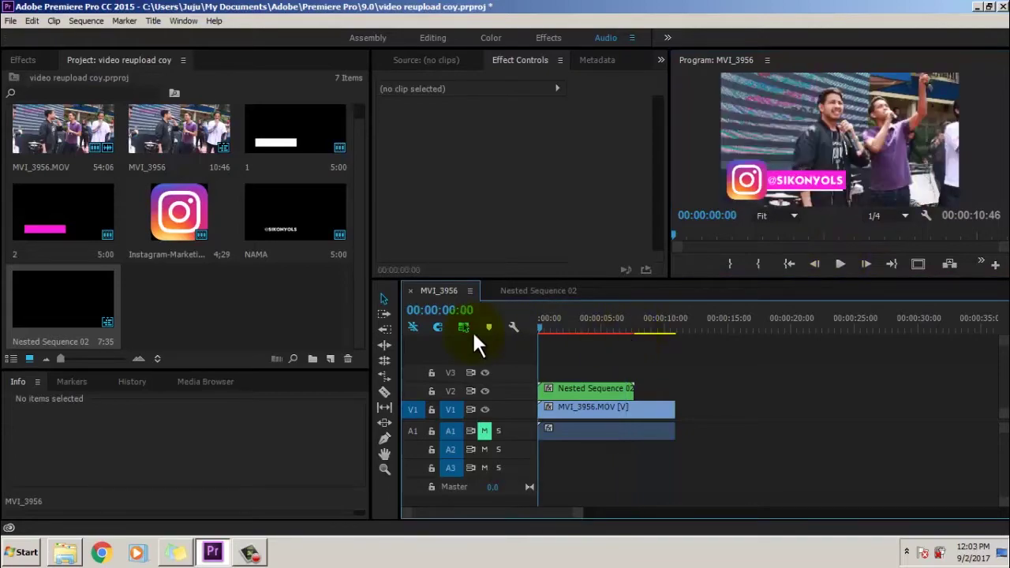
pyautogui.click(838, 263)
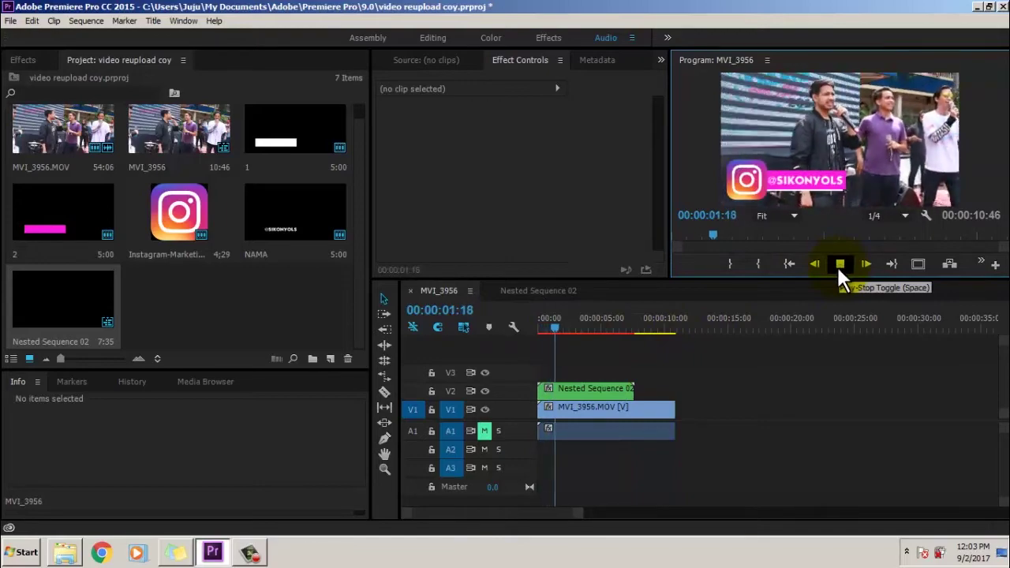